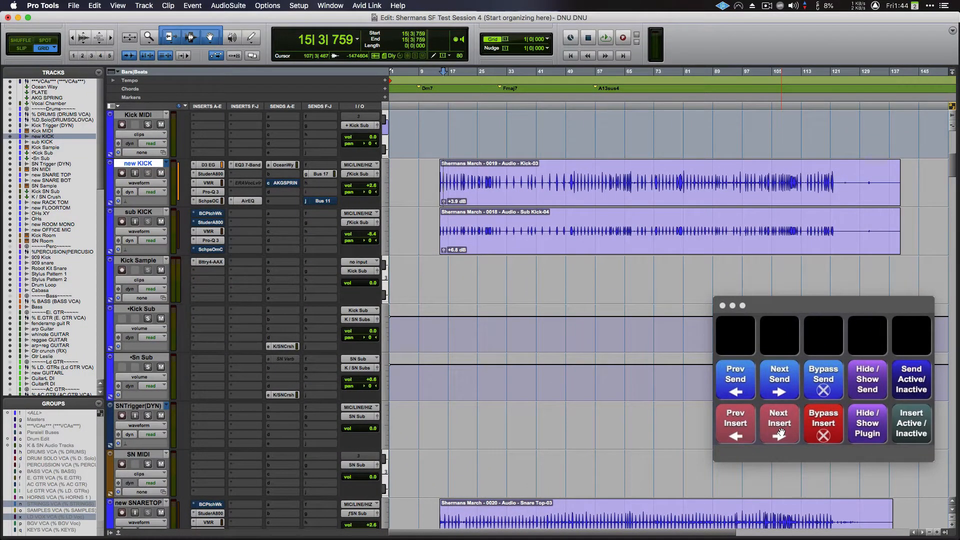
- Step forward through all insert plug-in windows on the new KICK track until the Dyn3 Expander/Gate shows again
{"action": "left_click", "coordinate": [780, 433]}
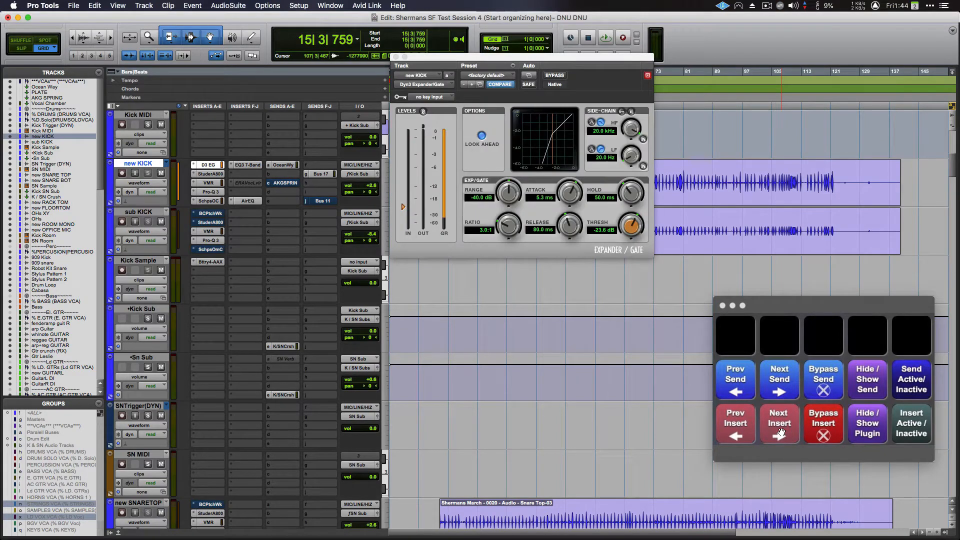
{"action": "left_click", "coordinate": [780, 434]}
{"action": "left_click", "coordinate": [780, 433]}
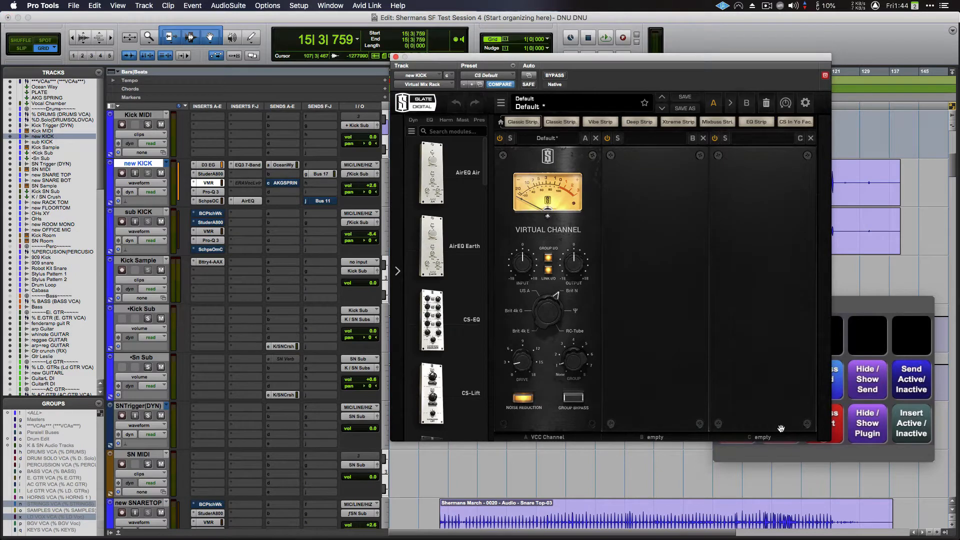
{"action": "left_click_drag", "start_coordinate": [750, 61], "coordinate": [707, 29]}
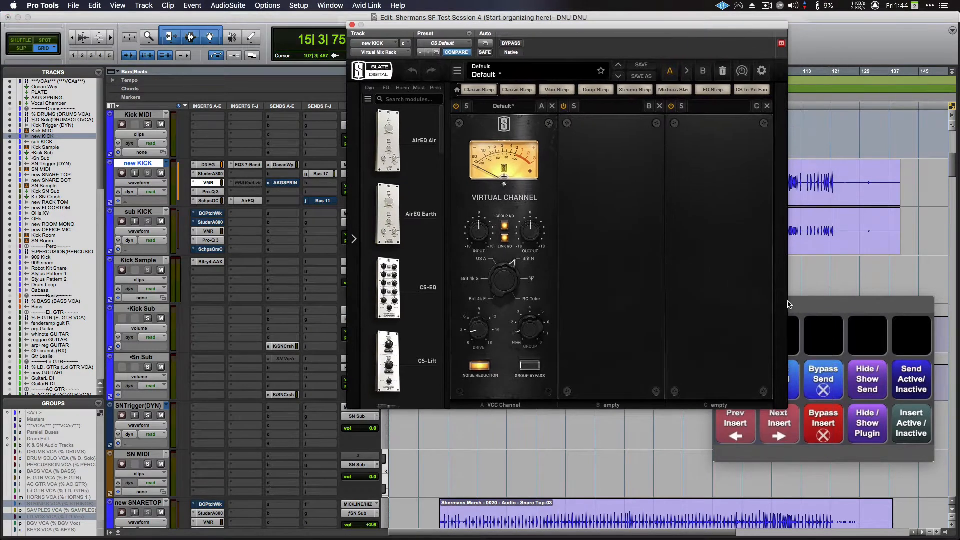
{"action": "left_click", "coordinate": [783, 430]}
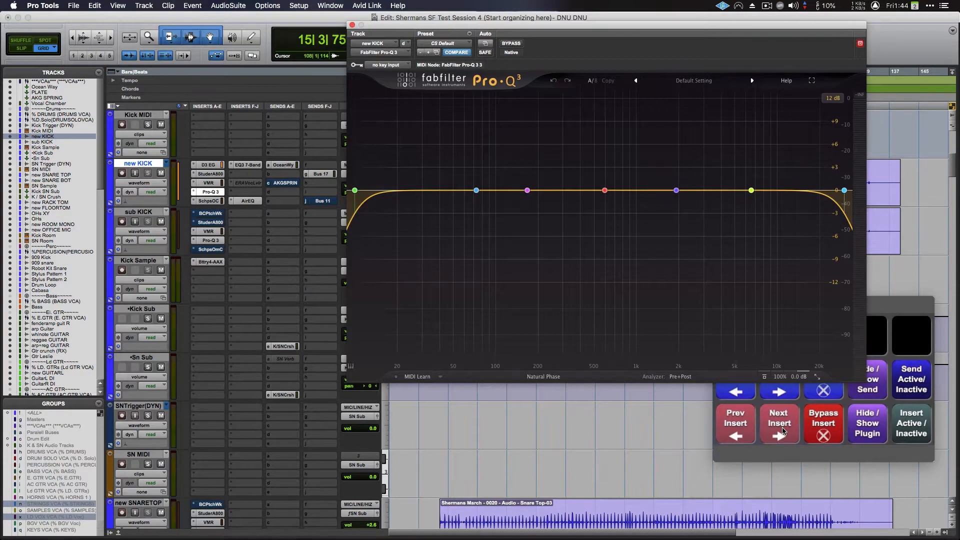
{"action": "left_click", "coordinate": [783, 430]}
{"action": "left_click", "coordinate": [783, 430]}
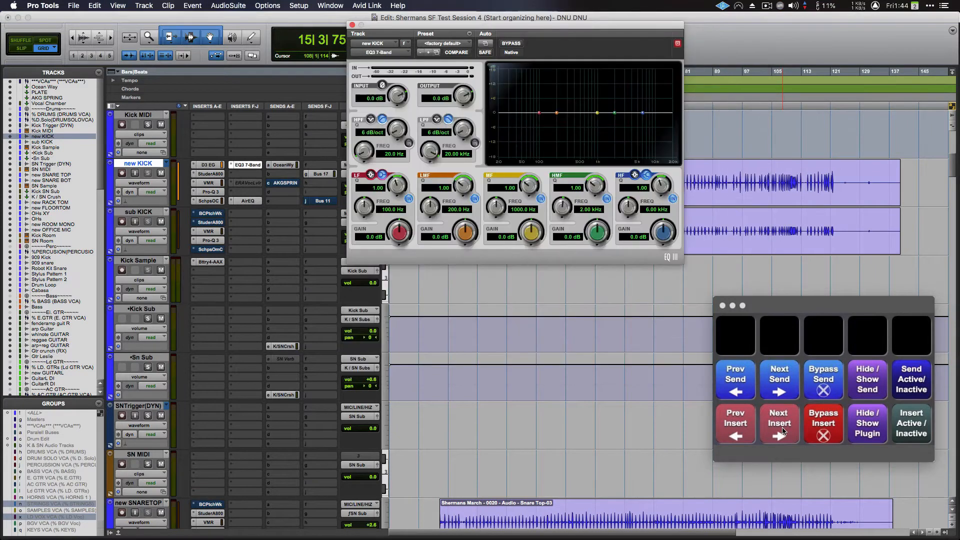
{"action": "left_click", "coordinate": [783, 431]}
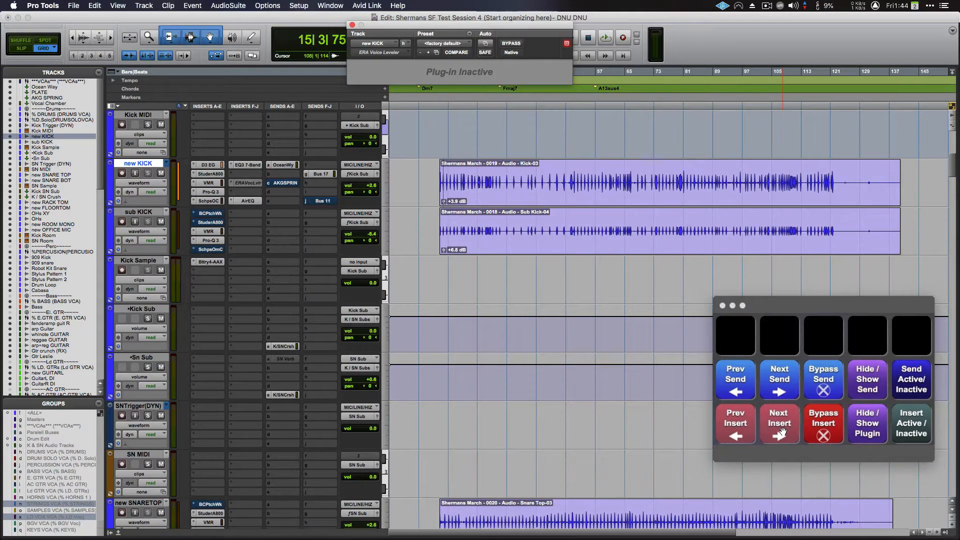
{"action": "left_click", "coordinate": [783, 430]}
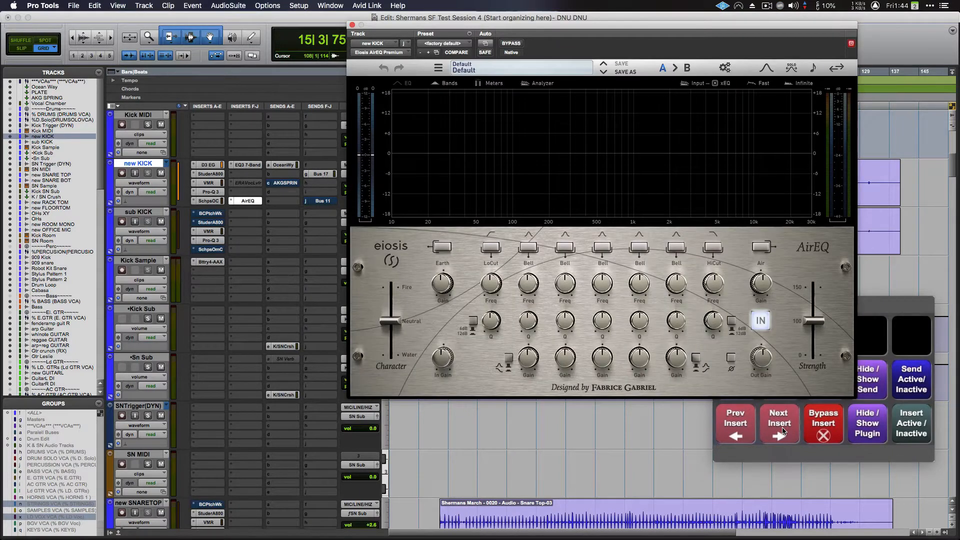
{"action": "left_click", "coordinate": [783, 430]}
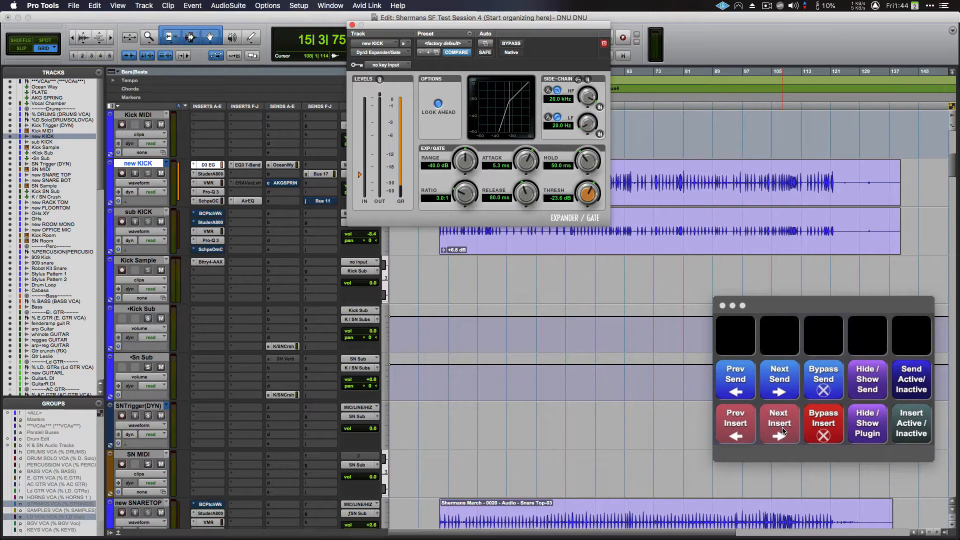
- Cycle forward through the send windows of the new KICK track, ending on the Ocean Way send
{"action": "left_click", "coordinate": [782, 380]}
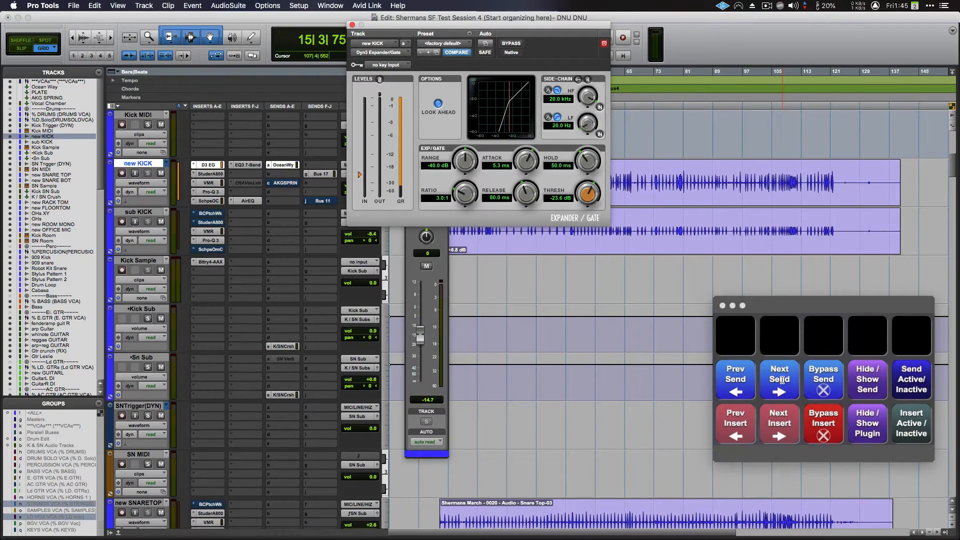
{"action": "left_click", "coordinate": [783, 382]}
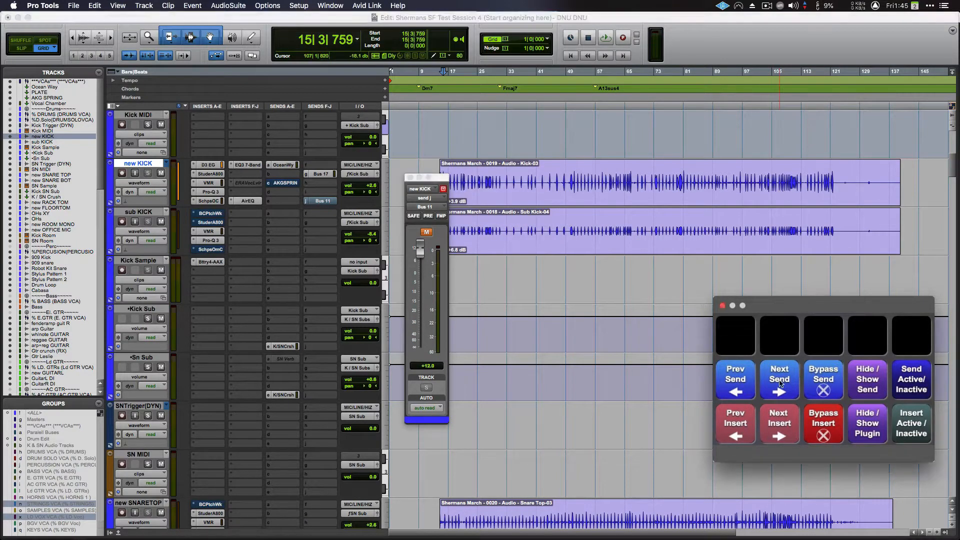
{"action": "left_click", "coordinate": [780, 382]}
{"action": "left_click", "coordinate": [780, 382]}
{"action": "left_click", "coordinate": [779, 382]}
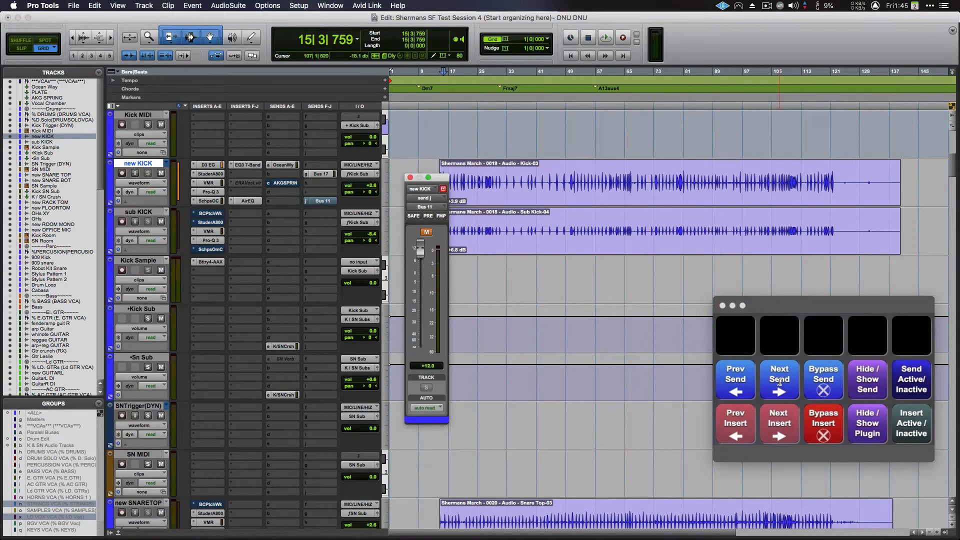
{"action": "left_click", "coordinate": [779, 381]}
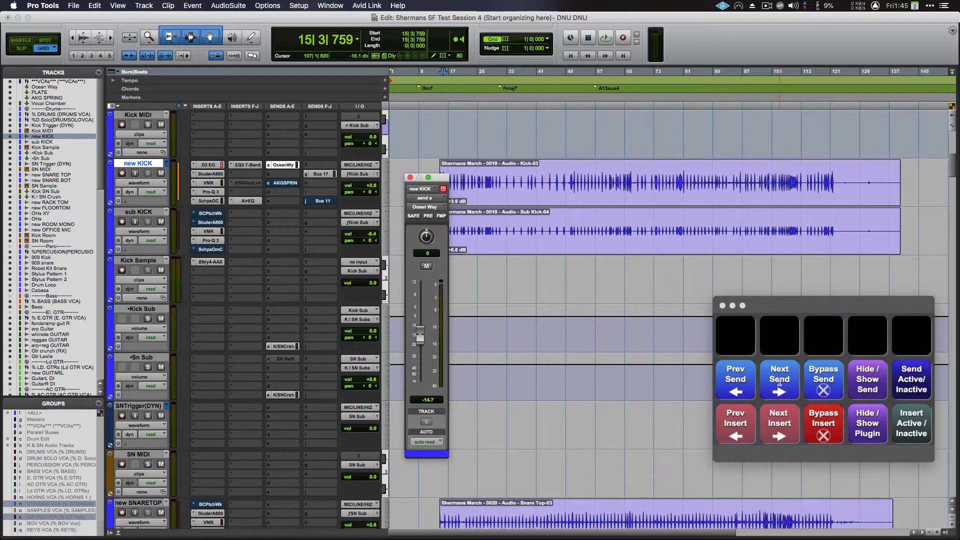
- Select the sub KICK track and step backward through its insert plug-in windows to Blue Cat's PatchWork
{"action": "left_click", "coordinate": [138, 212]}
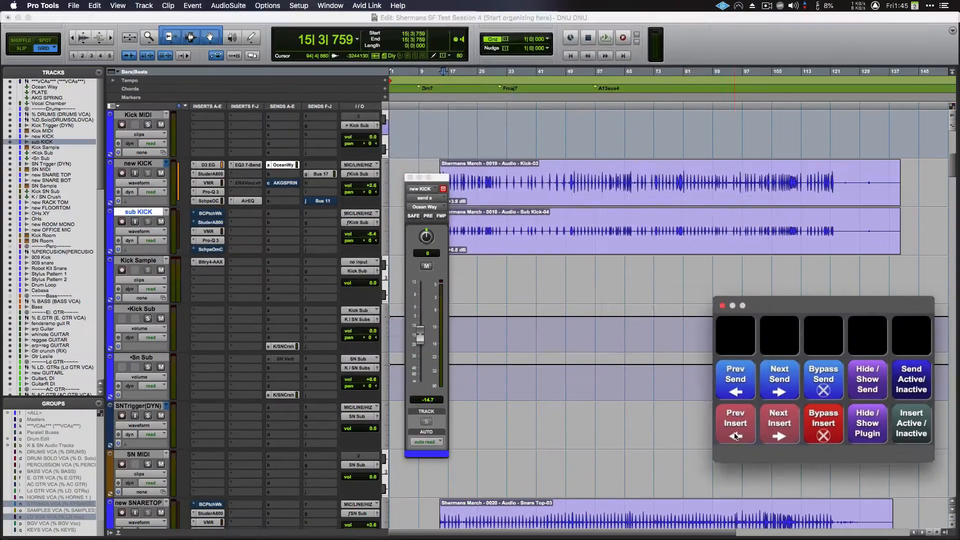
{"action": "left_click", "coordinate": [735, 436]}
{"action": "left_click", "coordinate": [736, 437]}
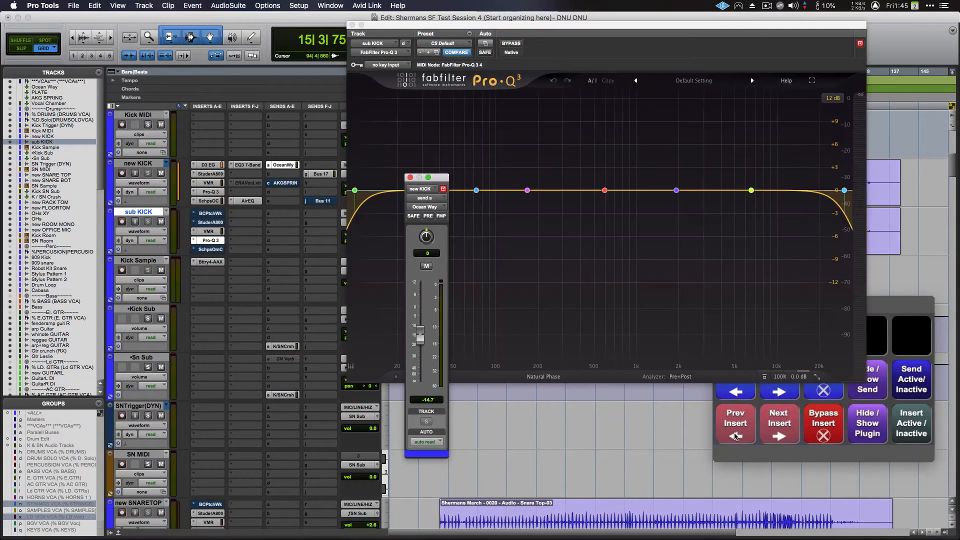
{"action": "left_click", "coordinate": [735, 437]}
{"action": "left_click", "coordinate": [736, 436]}
{"action": "left_click", "coordinate": [736, 436]}
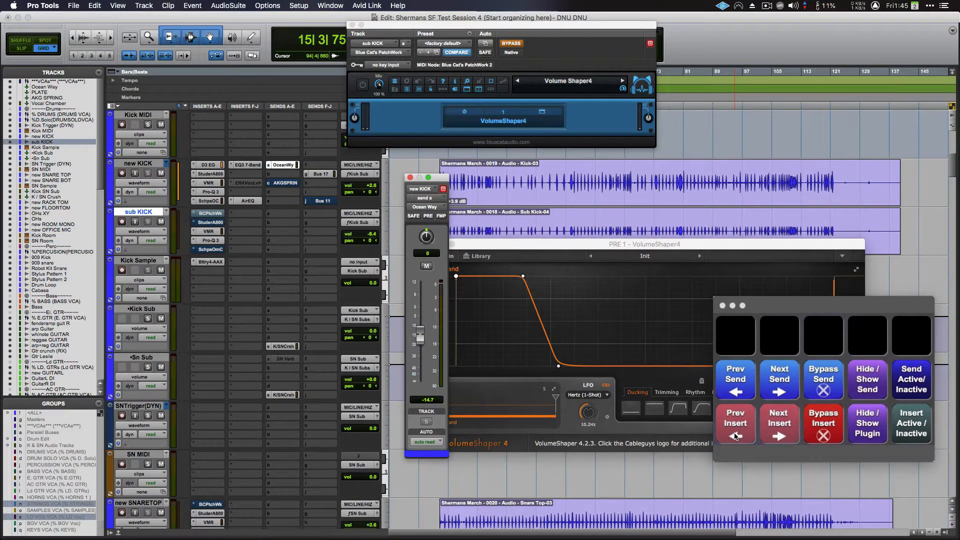
{"action": "left_click", "coordinate": [736, 437]}
- Bring up the Virtual Mix Rack insert window on the new KICK track
{"action": "left_click", "coordinate": [786, 425]}
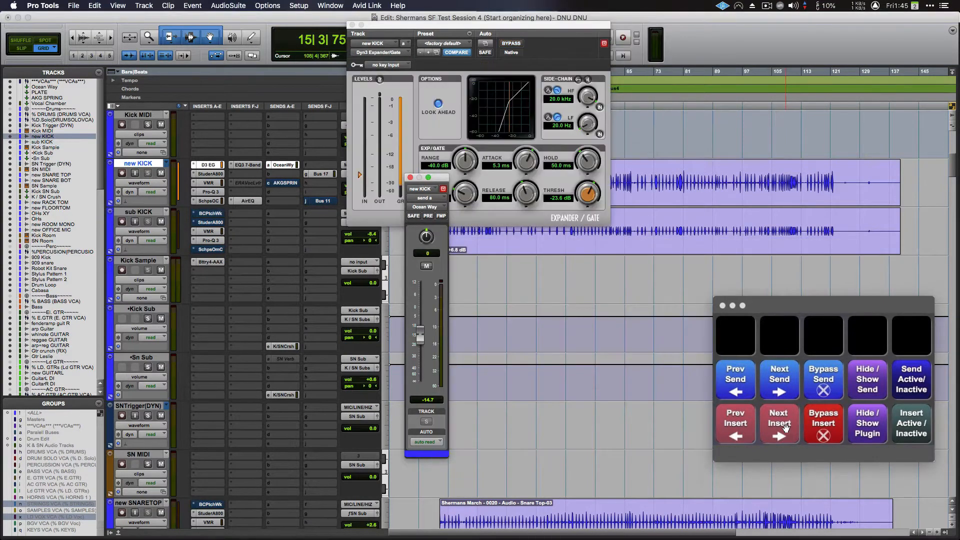
{"action": "left_click", "coordinate": [785, 425]}
{"action": "left_click", "coordinate": [786, 426]}
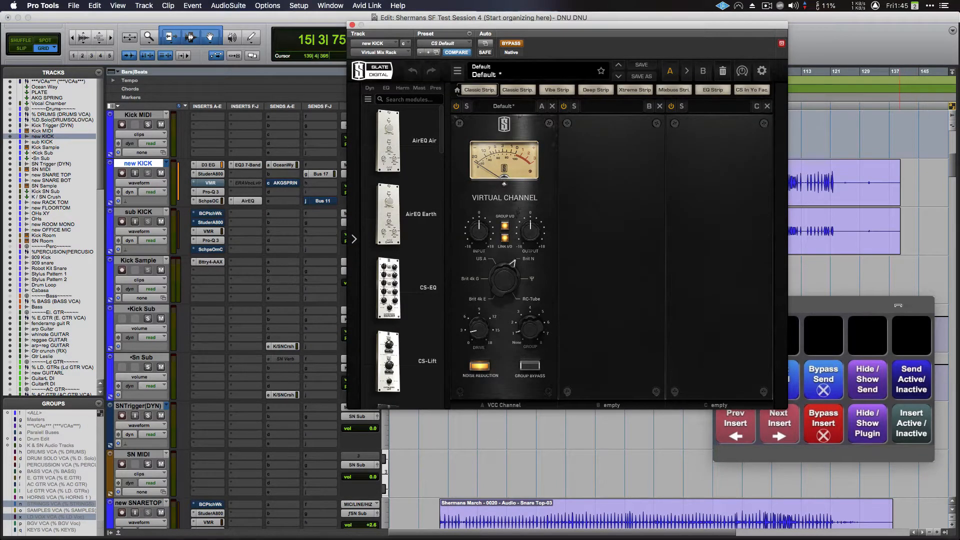
- Toggle the bypass of the Virtual Mix Rack insert, ending unbypassed, and hide and reshow its plug-in window
{"action": "left_click_drag", "start_coordinate": [899, 305], "coordinate": [932, 362]}
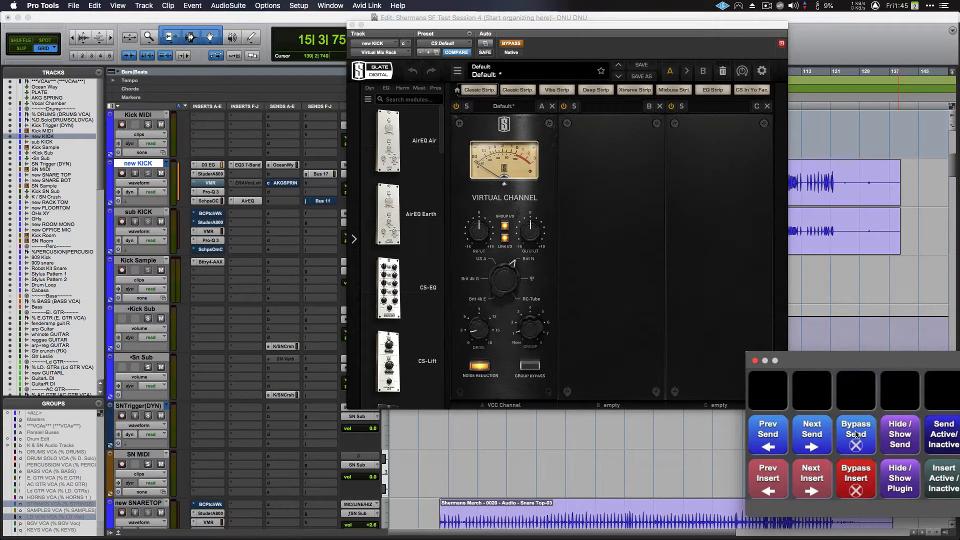
{"action": "left_click", "coordinate": [854, 477]}
{"action": "left_click", "coordinate": [853, 478]}
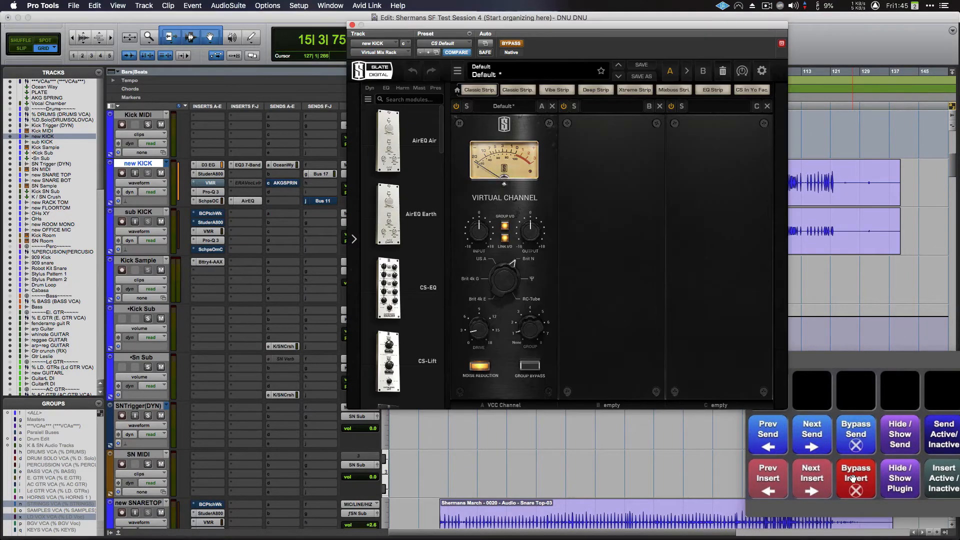
{"action": "left_click", "coordinate": [854, 478]}
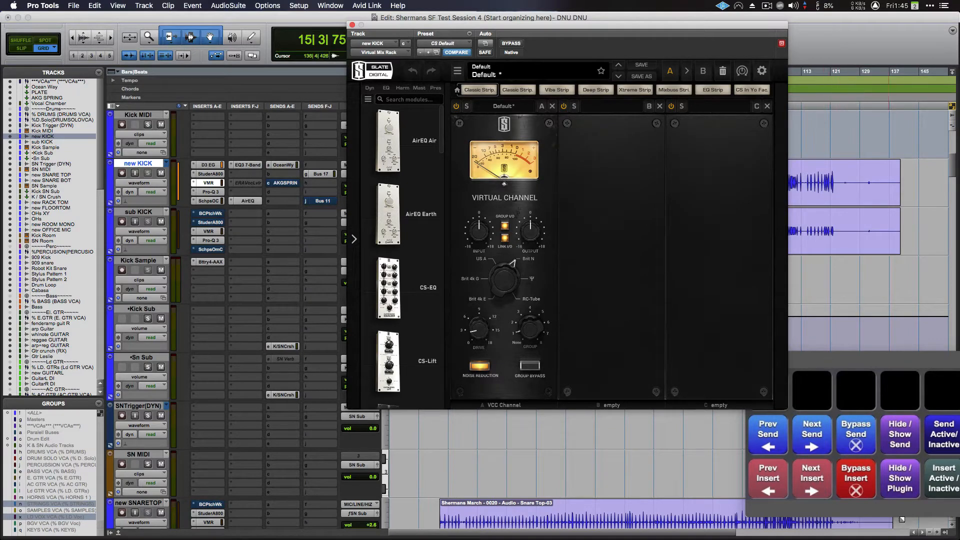
{"action": "left_click", "coordinate": [900, 488]}
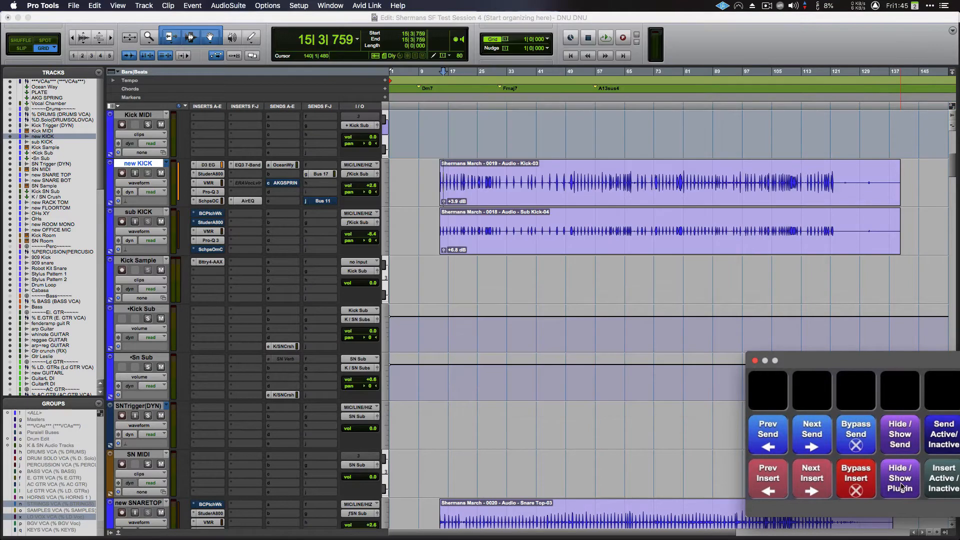
{"action": "left_click", "coordinate": [900, 488]}
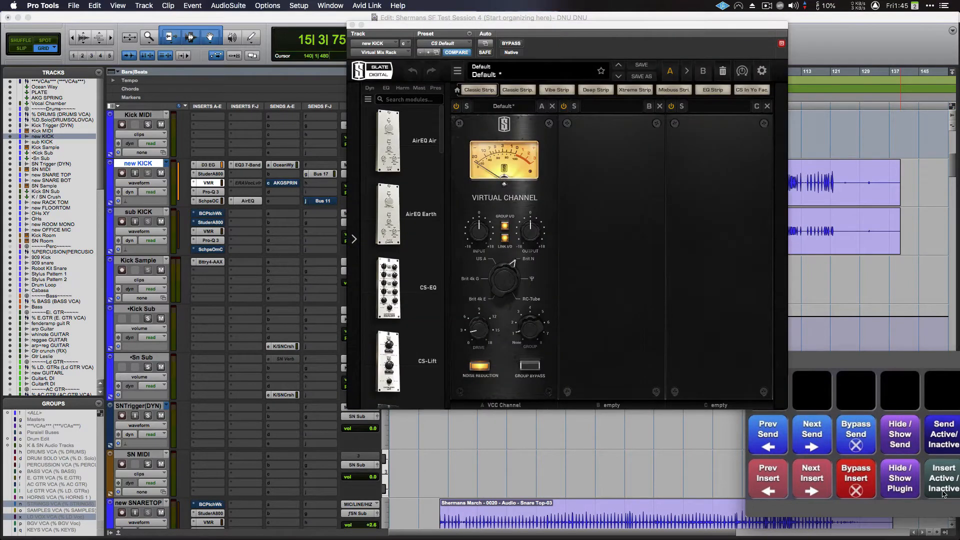
- Make the Virtual Mix Rack insert on the new KICK track inactive and close the floating shortcut deck
{"action": "left_click", "coordinate": [943, 493]}
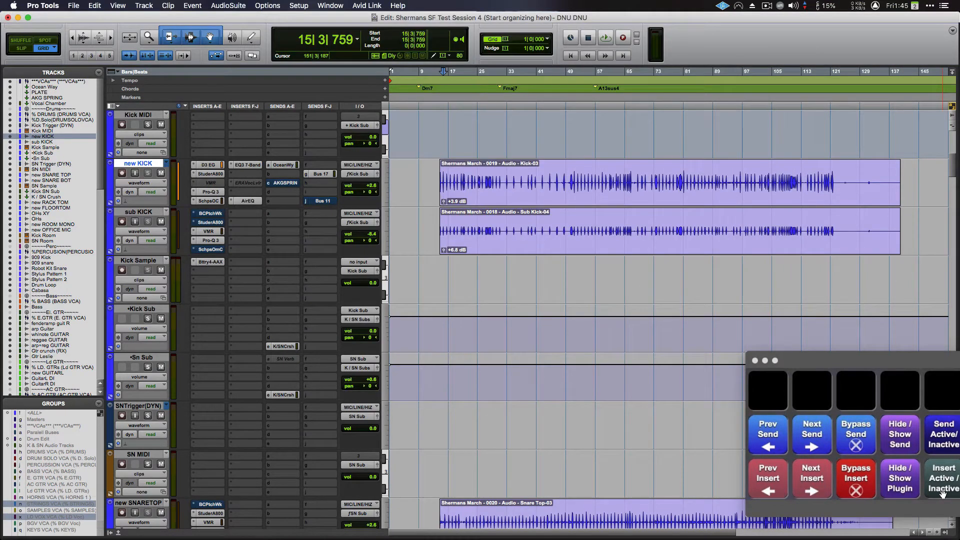
{"action": "left_click", "coordinate": [943, 493]}
{"action": "left_click", "coordinate": [943, 493]}
{"action": "left_click_drag", "start_coordinate": [891, 363], "coordinate": [836, 310]}
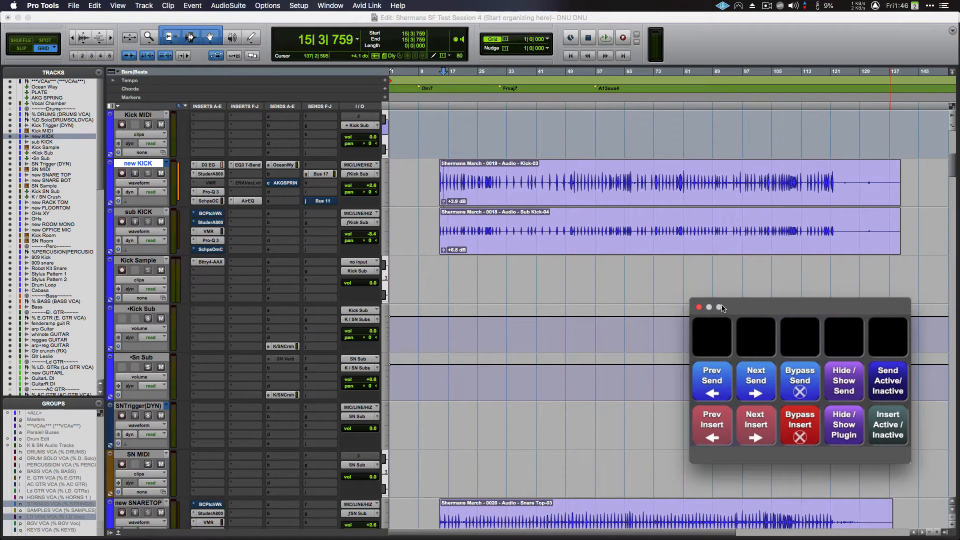
{"action": "left_click", "coordinate": [699, 310]}
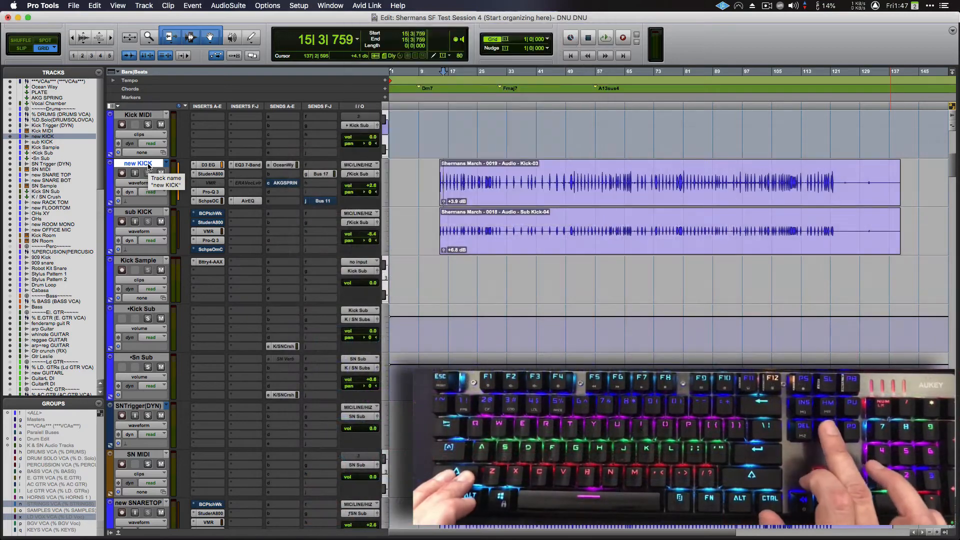
- Cycle through the insert plug-in windows on the new KICK track, ending on the UAD Studer A800
{"action": "key", "text": "ctrl+shift+End"}
{"action": "key", "text": "ctrl+shift+End"}
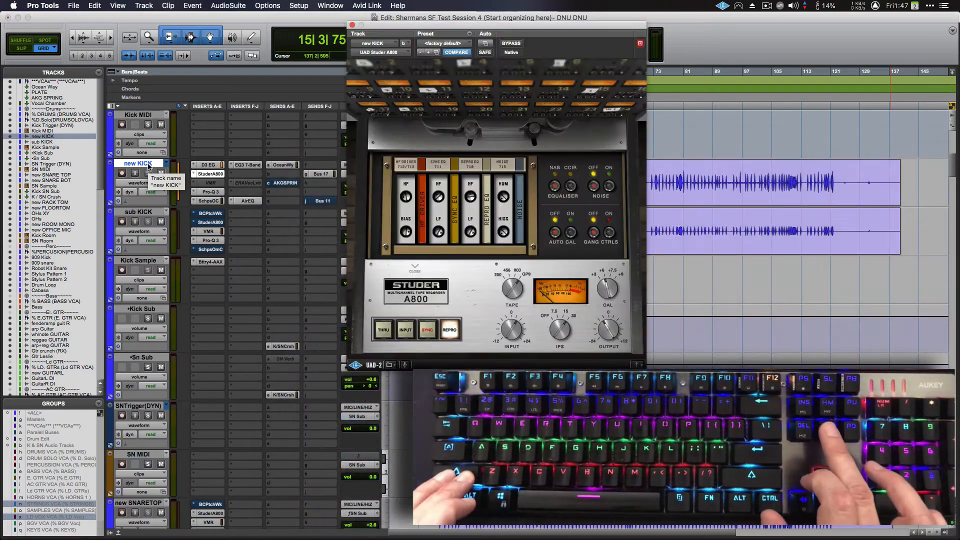
{"action": "key", "text": "ctrl+shift+End"}
{"action": "key", "text": "ctrl+shift+End"}
{"action": "key", "text": "ctrl+shift+End"}
{"action": "key", "text": "ctrl+shift+End"}
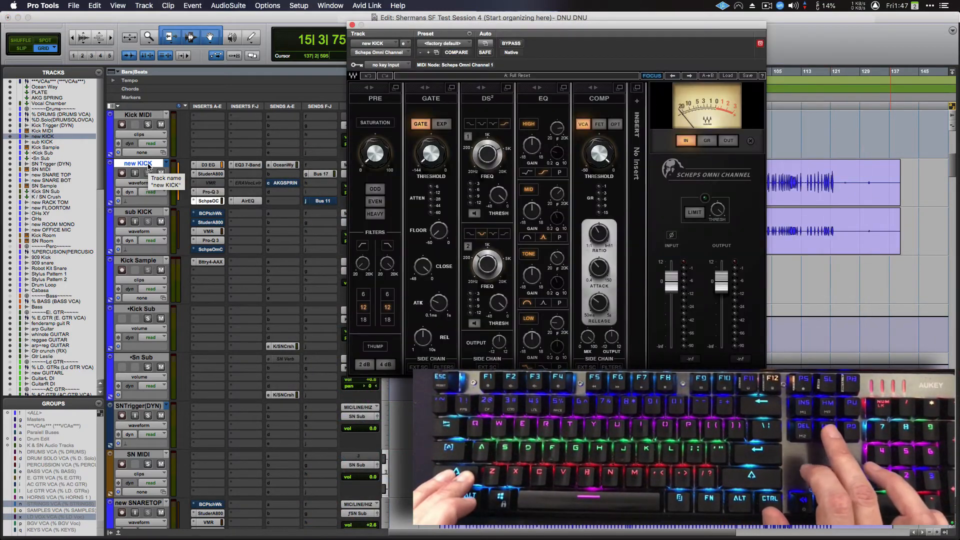
{"action": "key", "text": "ctrl+shift+End"}
{"action": "key", "text": "ctrl+shift+End"}
{"action": "key", "text": "ctrl+shift+End"}
{"action": "key", "text": "ctrl+shift+End"}
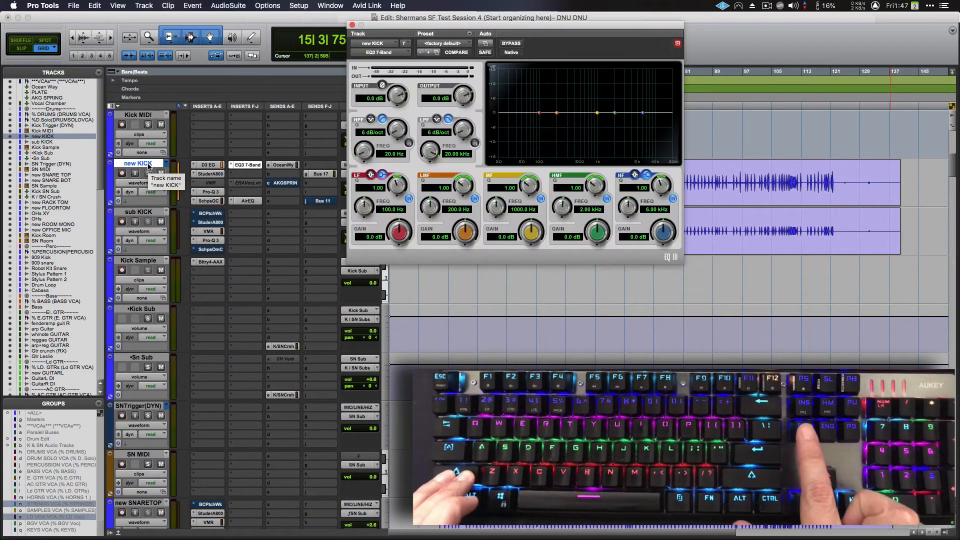
{"action": "key", "text": "ctrl+shift+End"}
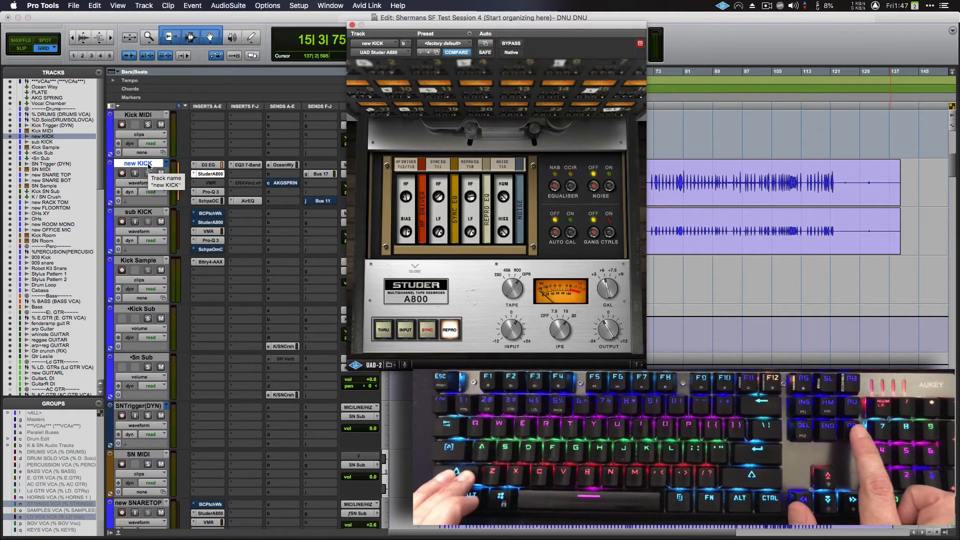
- Toggle the UAD Studer A800 insert's bypass on and off, and switch the insert to inactive and back to active
{"action": "key", "text": "ctrl+shift+Page_Down"}
{"action": "key", "text": "ctrl+shift+Page_Down"}
{"action": "key", "text": "ctrl+shift+Page_Down"}
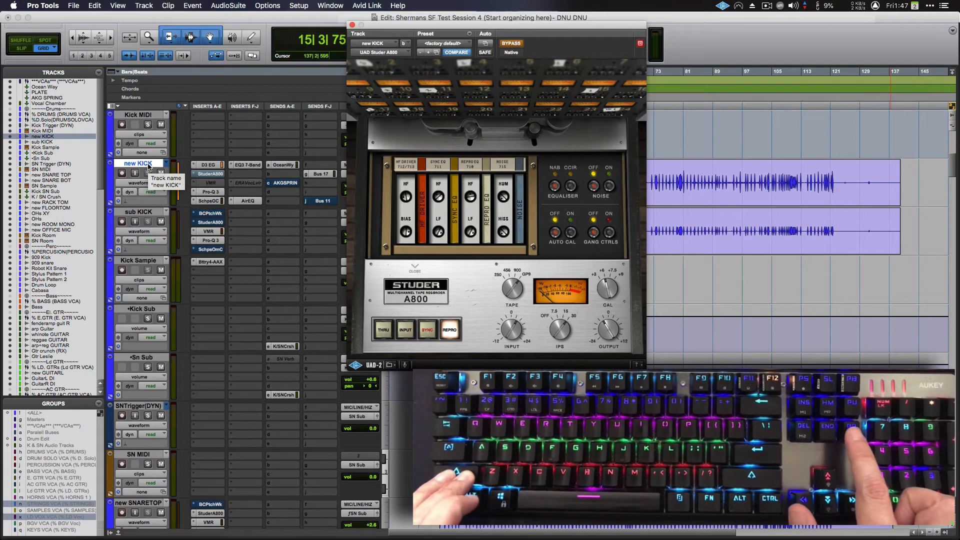
{"action": "key", "text": "ctrl+shift+Page_Down"}
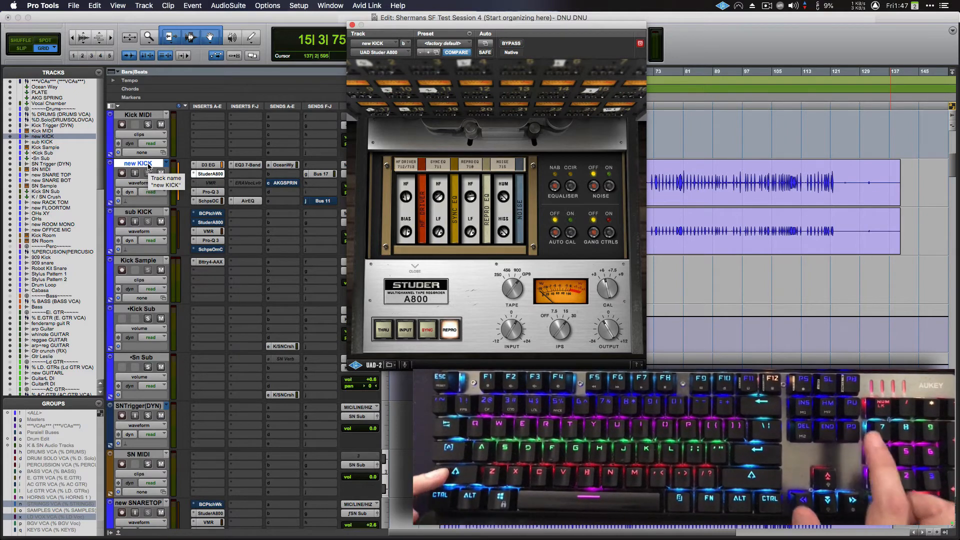
{"action": "key", "text": "ctrl+shift+Page_Down"}
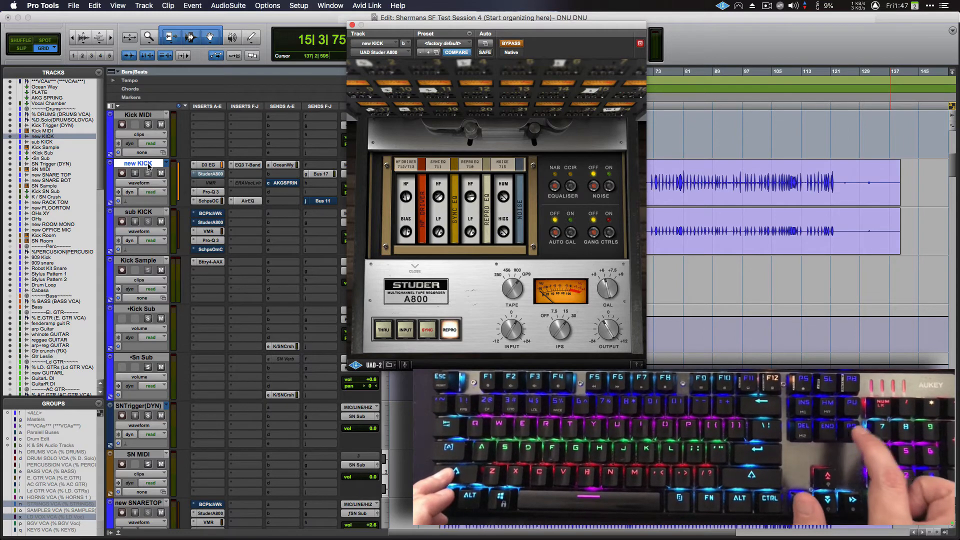
{"action": "key", "text": "ctrl+shift+Page_Down"}
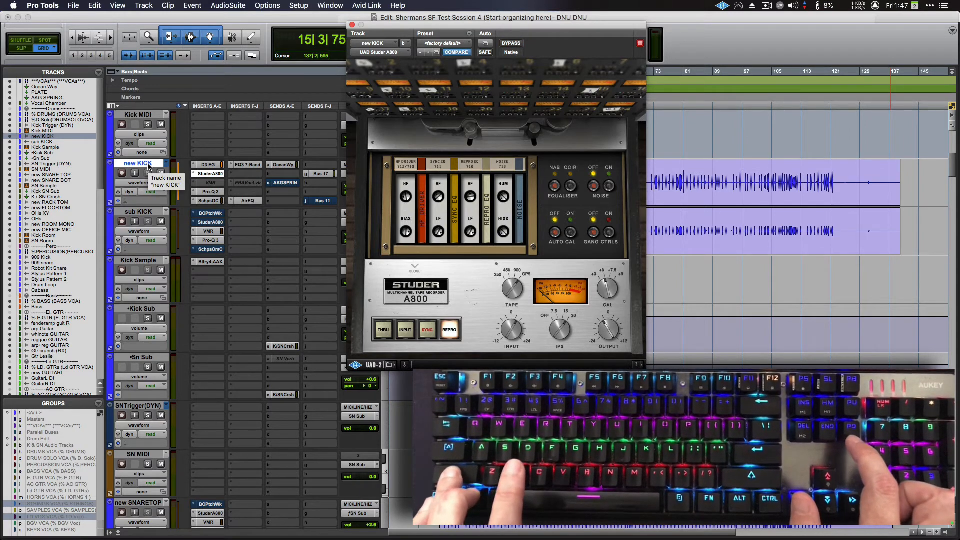
{"action": "key", "text": "ctrl+alt+shift+Page_Down"}
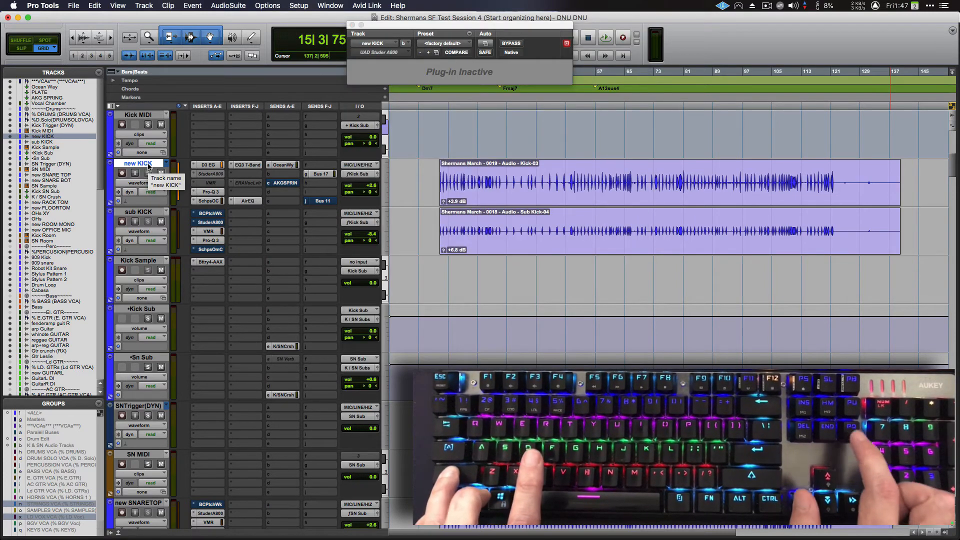
{"action": "key", "text": "ctrl+alt+shift+Page_Down"}
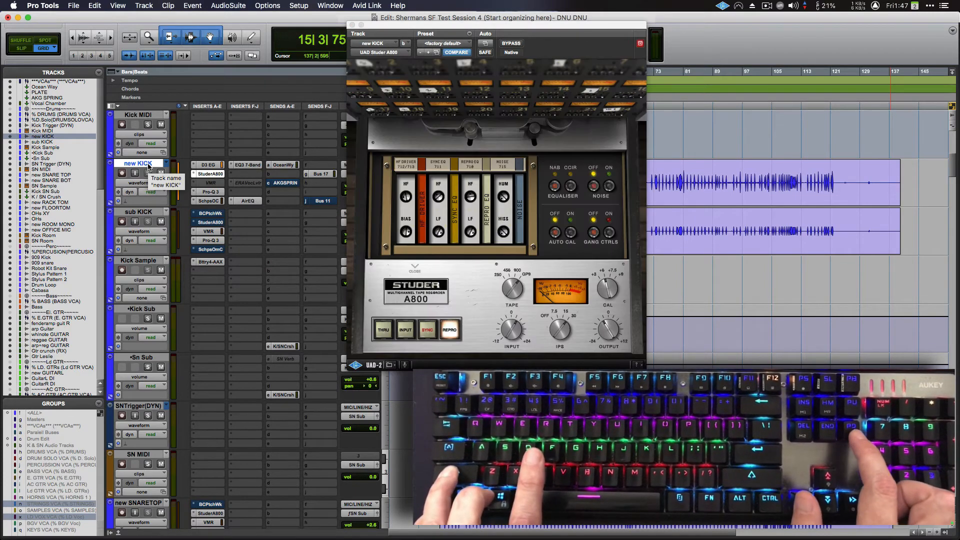
- Switch the UAD Studer A800 insert to inactive and back to active, and repeatedly hide and reshow its plug-in window
{"action": "key", "text": "ctrl+alt+shift+Page_Down"}
{"action": "key", "text": "ctrl+alt+shift+Page_Down"}
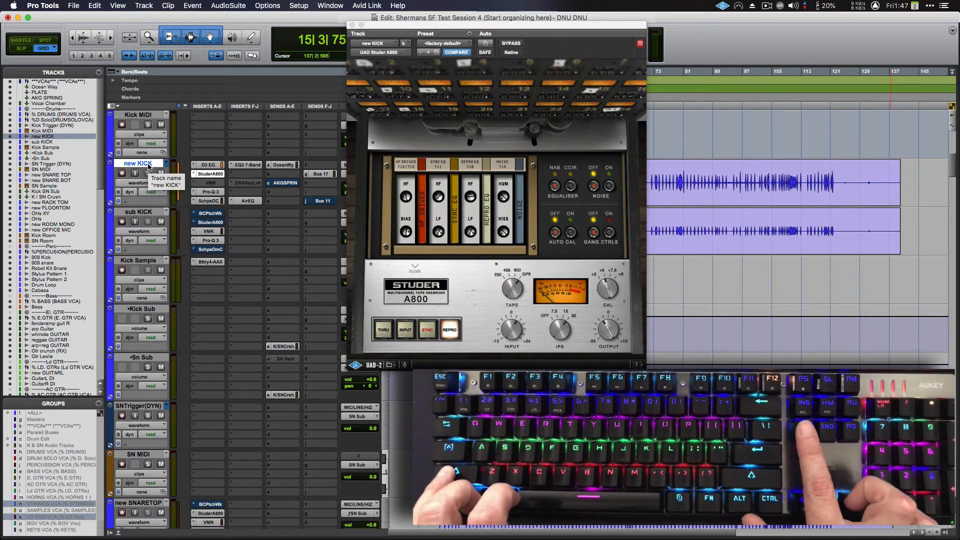
{"action": "key", "text": "ctrl+alt+shift+Delete"}
{"action": "key", "text": "ctrl+alt+shift+Delete"}
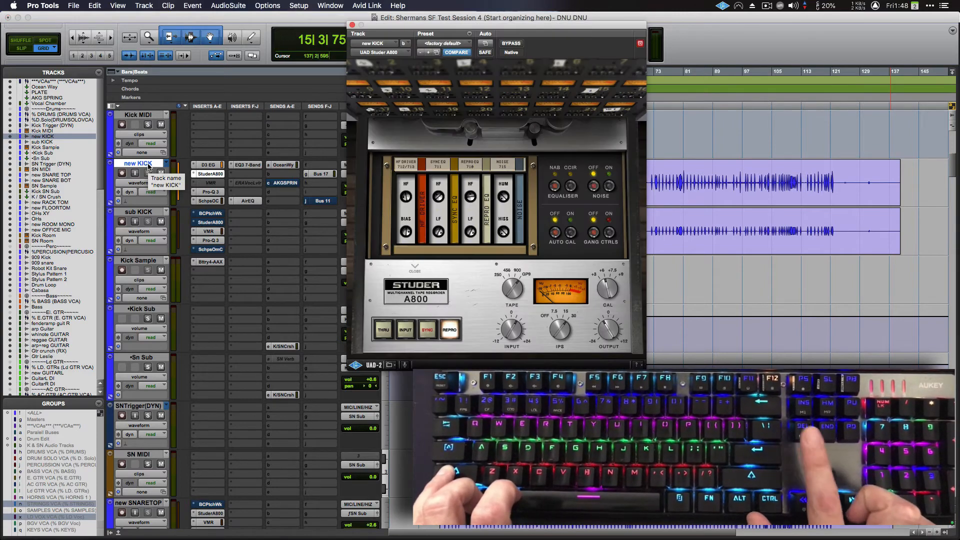
{"action": "key", "text": "ctrl+alt+shift+Delete"}
{"action": "key", "text": "ctrl+alt+shift+Delete"}
{"action": "key", "text": "ctrl+alt+shift+Delete"}
{"action": "key", "text": "ctrl+alt+shift+Delete"}
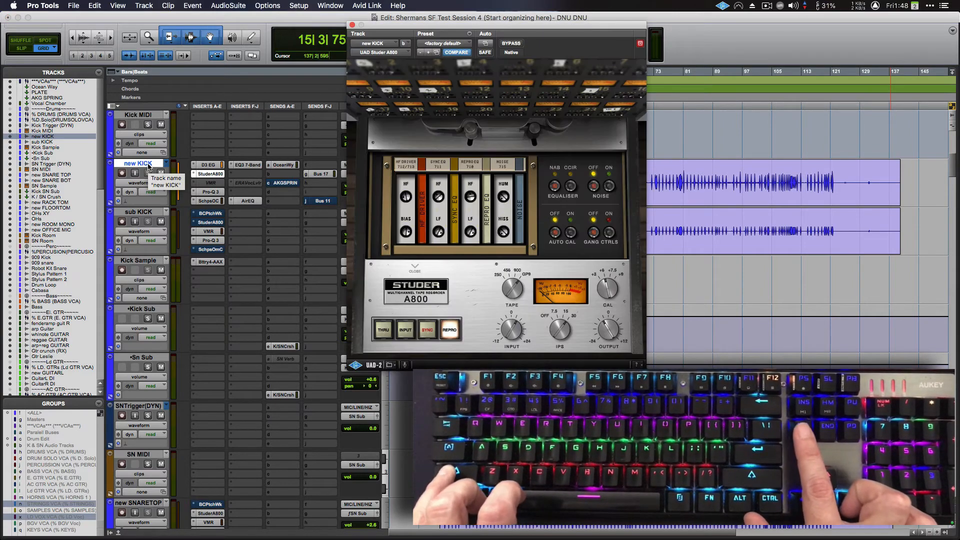
- Select the sub KICK track, cycle through its insert plug-in windows, and hide the open plug-in window
{"action": "key", "text": "semicolon"}
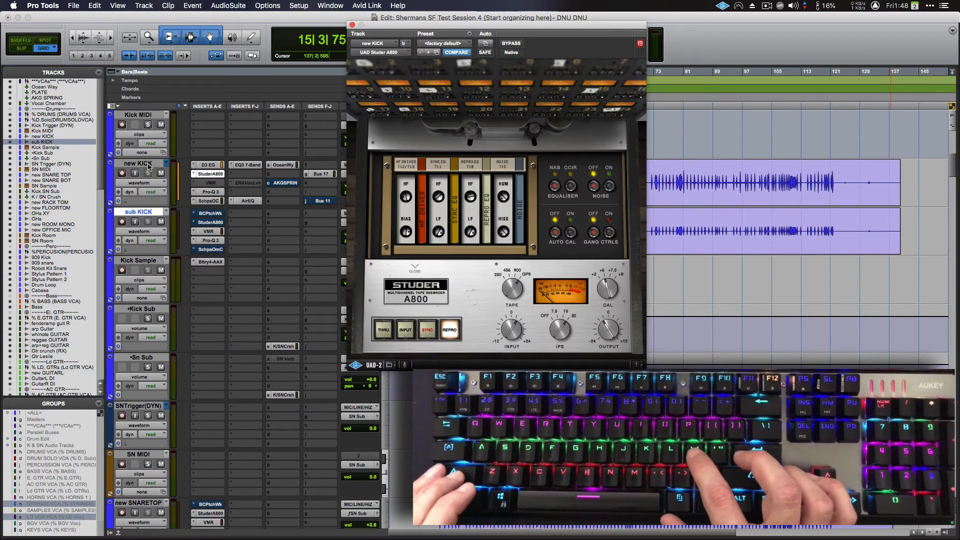
{"action": "key", "text": "ctrl+alt+shift+End"}
{"action": "key", "text": "ctrl+alt+shift+End"}
{"action": "key", "text": "ctrl+alt+shift+End"}
{"action": "key", "text": "ctrl+alt+shift+End"}
{"action": "key", "text": "ctrl+alt+shift+End"}
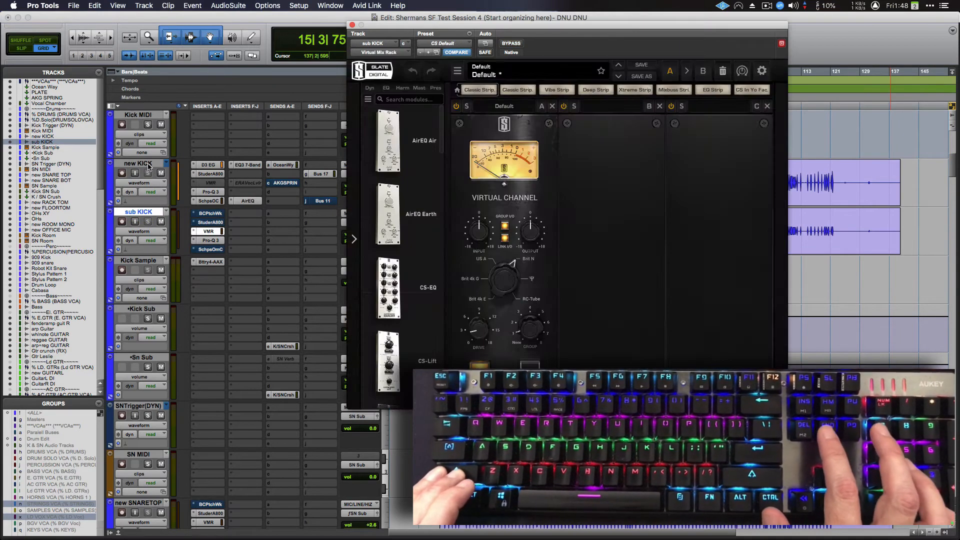
{"action": "key", "text": "ctrl+alt+shift+Delete"}
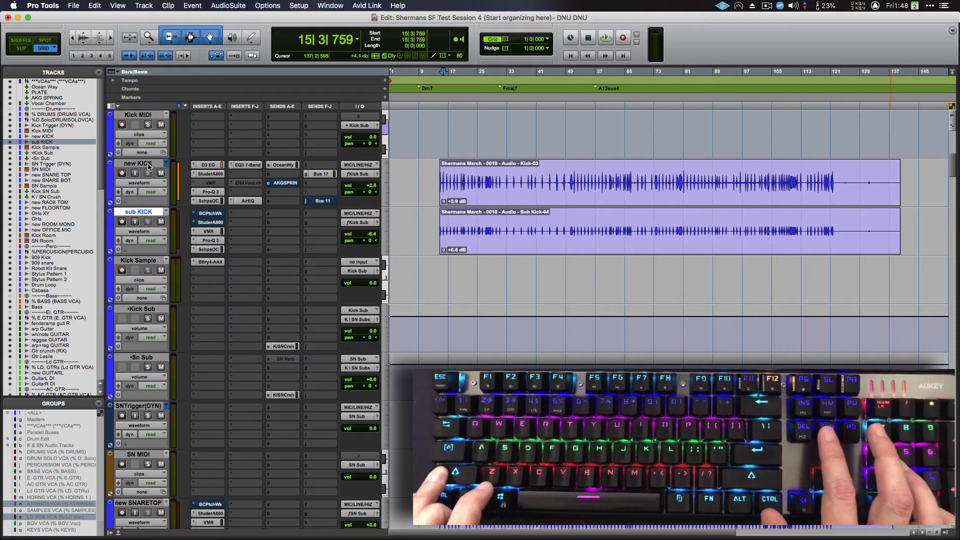
- Cycle through the insert plug-in windows on the sub KICK track again, passing the Virtual Mix Rack
{"action": "key", "text": "ctrl+alt+shift+End"}
{"action": "key", "text": "ctrl+alt+shift+End"}
{"action": "key", "text": "ctrl+alt+shift+End"}
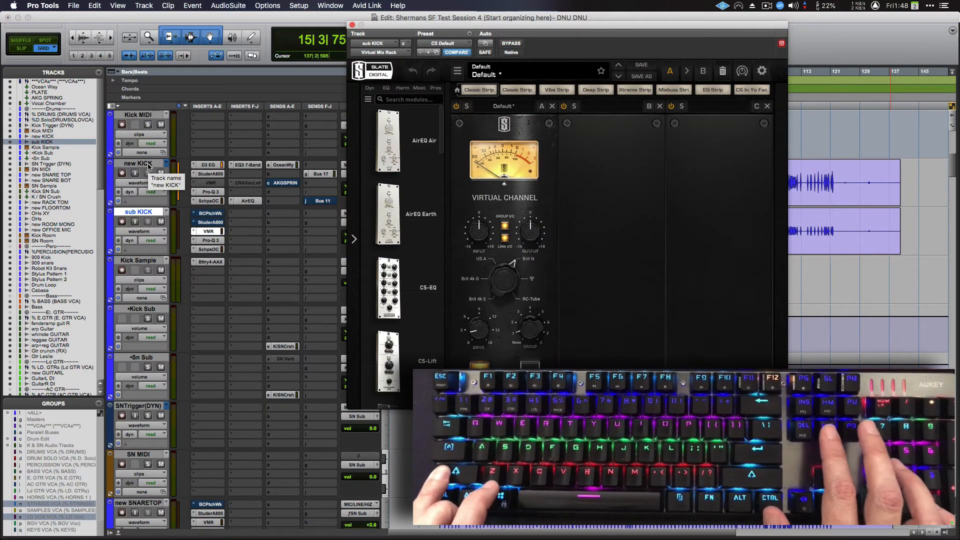
{"action": "key", "text": "ctrl+alt+shift+End"}
{"action": "key", "text": "ctrl+alt+shift+End"}
{"action": "key", "text": "ctrl+alt+shift+End"}
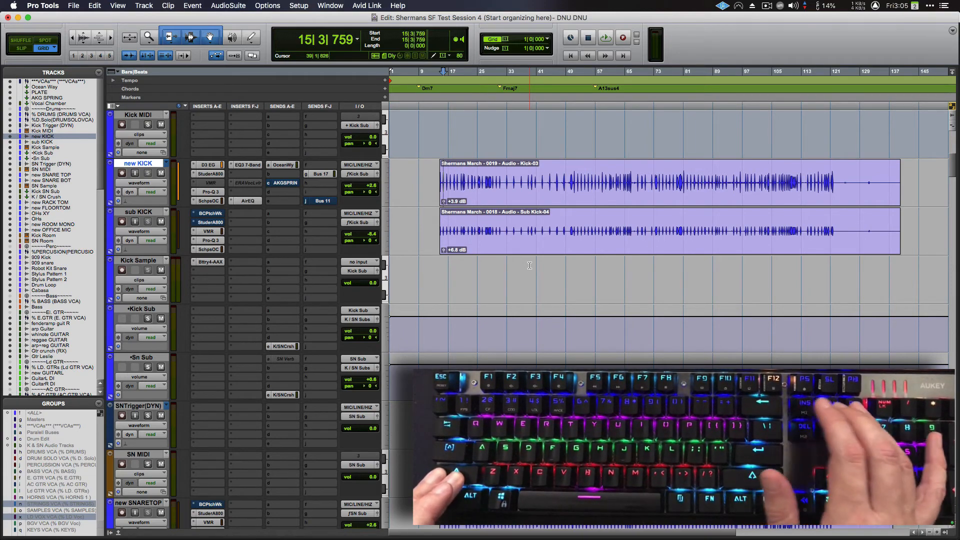
- Cycle through the send windows on the new KICK track, including Bus 17 and Bus 11, ending on send a to Ocean Way
{"action": "key", "text": "shift+Page_Up"}
{"action": "key", "text": "shift+Home"}
{"action": "key", "text": "shift+Home"}
{"action": "key", "text": "shift+Home"}
{"action": "key", "text": "shift+Home"}
{"action": "key", "text": "shift+Home"}
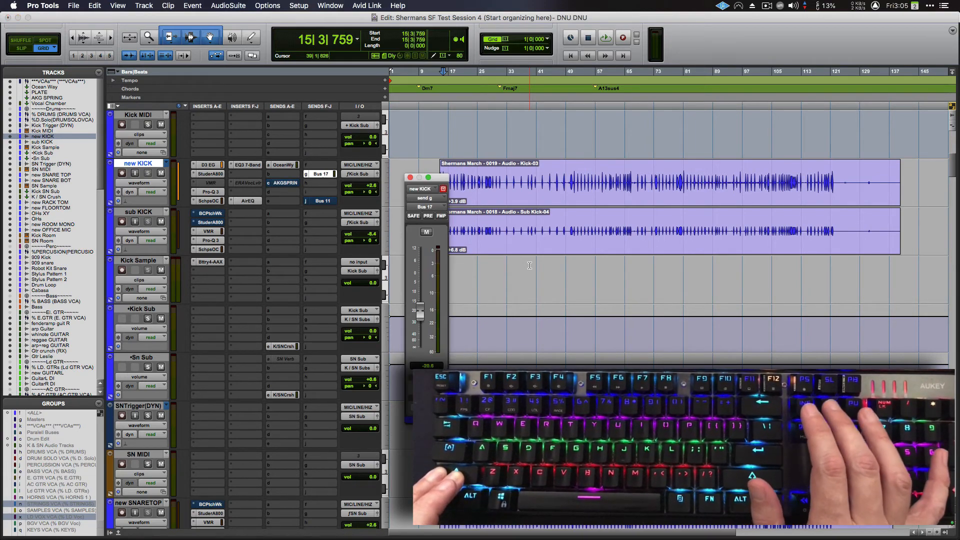
{"action": "key", "text": "shift+Home"}
{"action": "key", "text": "shift+Home"}
{"action": "key", "text": "shift+Home"}
{"action": "key", "text": "shift+Home"}
{"action": "key", "text": "shift+Home"}
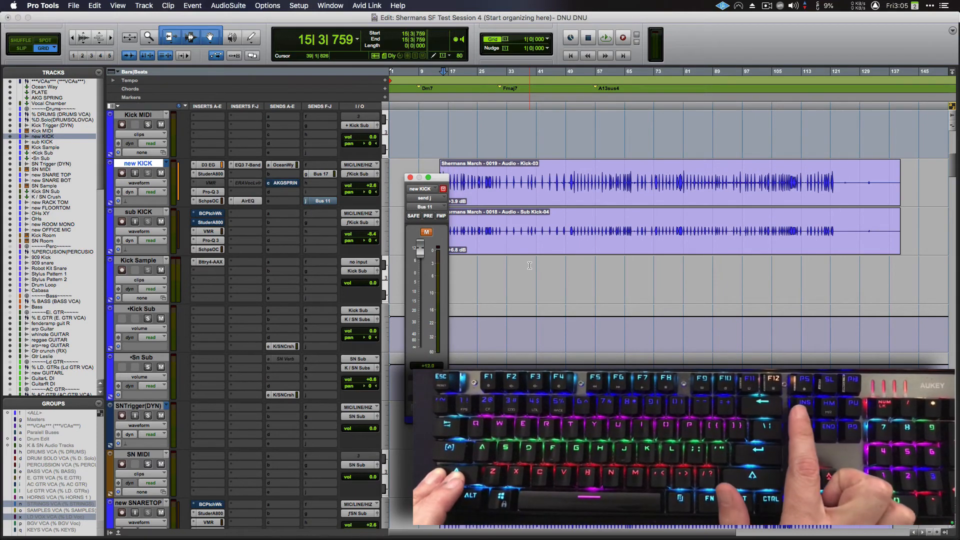
{"action": "key", "text": "shift+Home"}
{"action": "key", "text": "shift+Home"}
{"action": "key", "text": "shift+Home"}
{"action": "key", "text": "shift+Home"}
{"action": "key", "text": "shift+Home"}
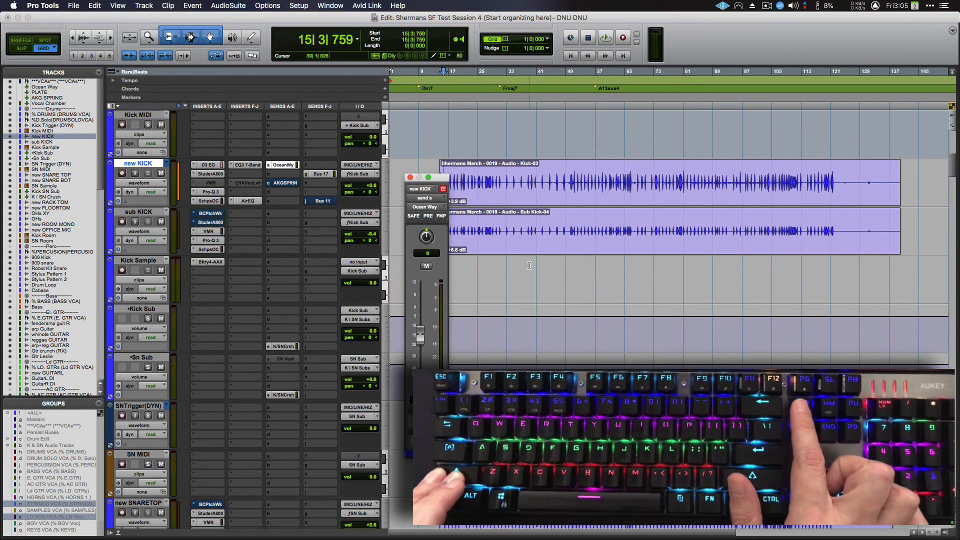
- Toggle the Ocean Way send's mute, ending muted, and switch the send to inactive and back to active
{"action": "key", "text": "shift+Page_Up"}
{"action": "key", "text": "shift+Page_Up"}
{"action": "key", "text": "shift+Page_Up"}
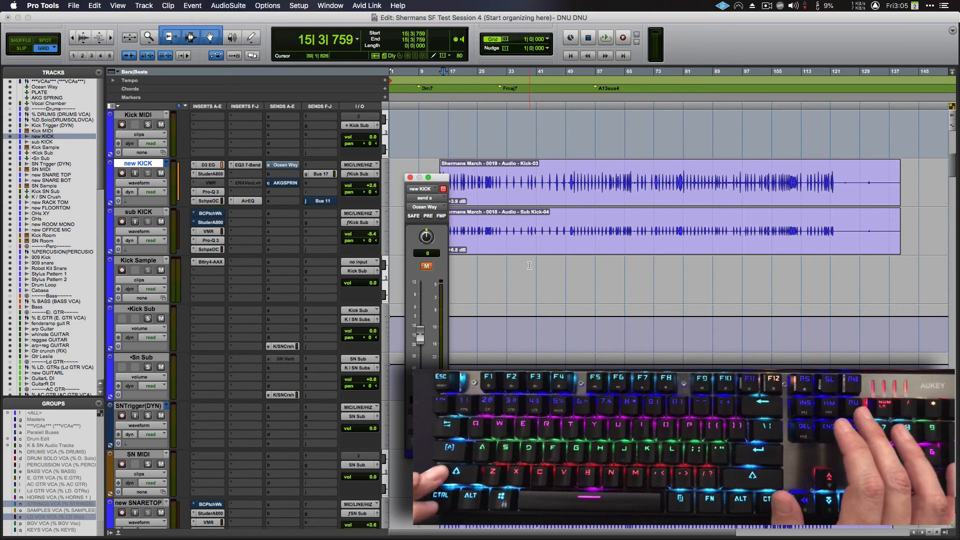
{"action": "key", "text": "shift+Page_Down"}
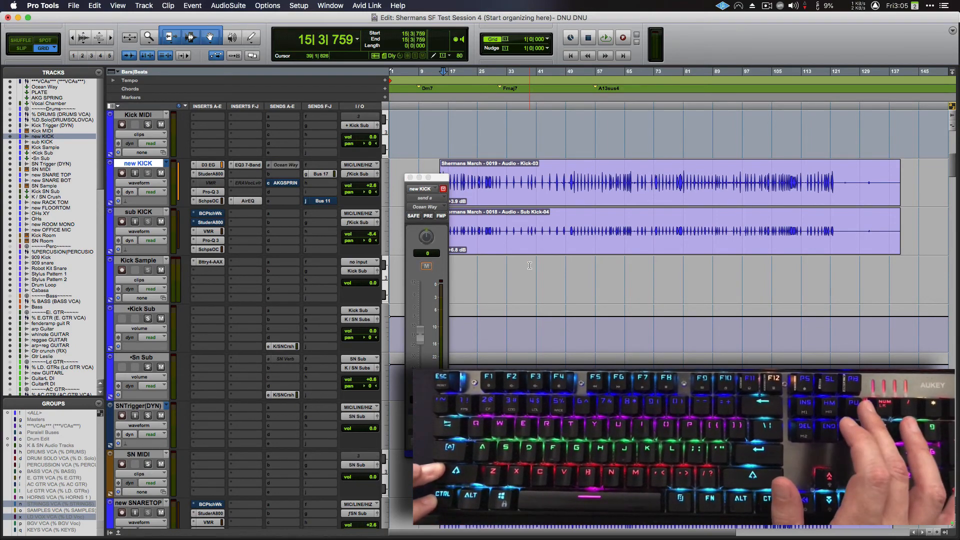
{"action": "key", "text": "shift+Page_Down"}
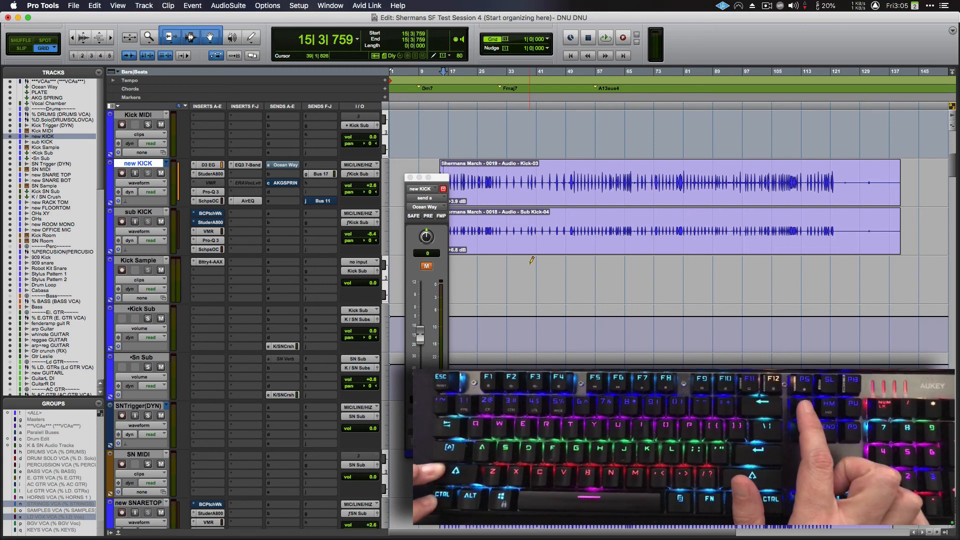
- Hide and reshow the Ocean Way send window on the new KICK track, leaving it hidden
{"action": "key", "text": "shift+Insert"}
{"action": "key", "text": "shift+Insert"}
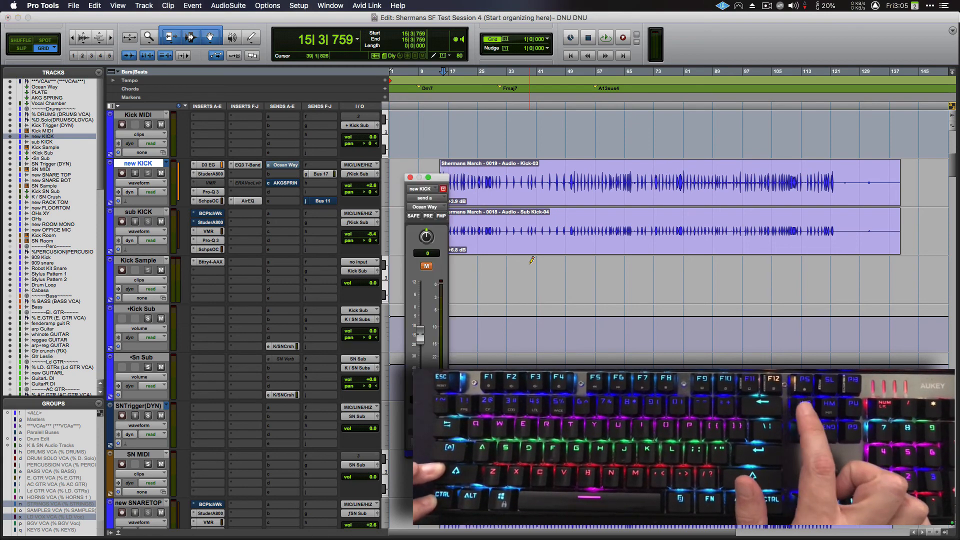
{"action": "key", "text": "shift+Insert"}
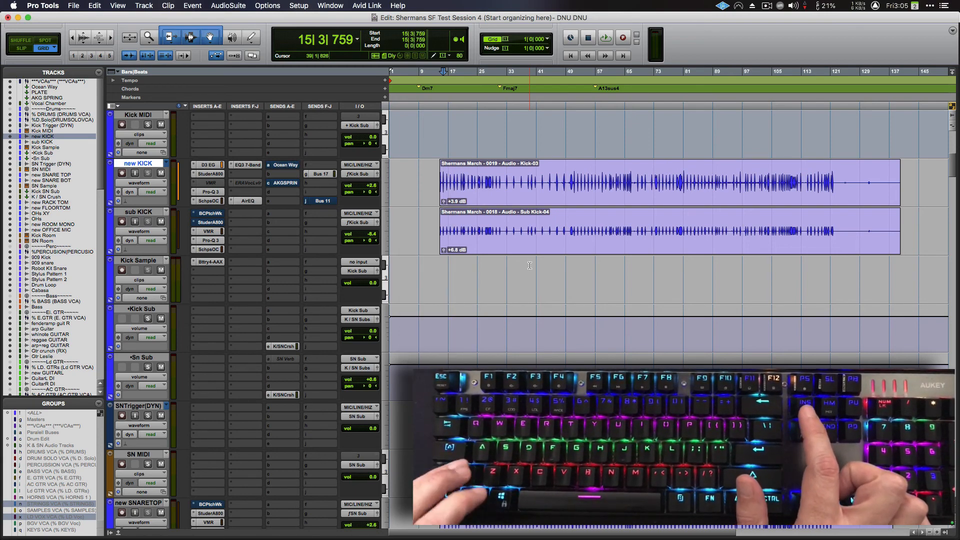